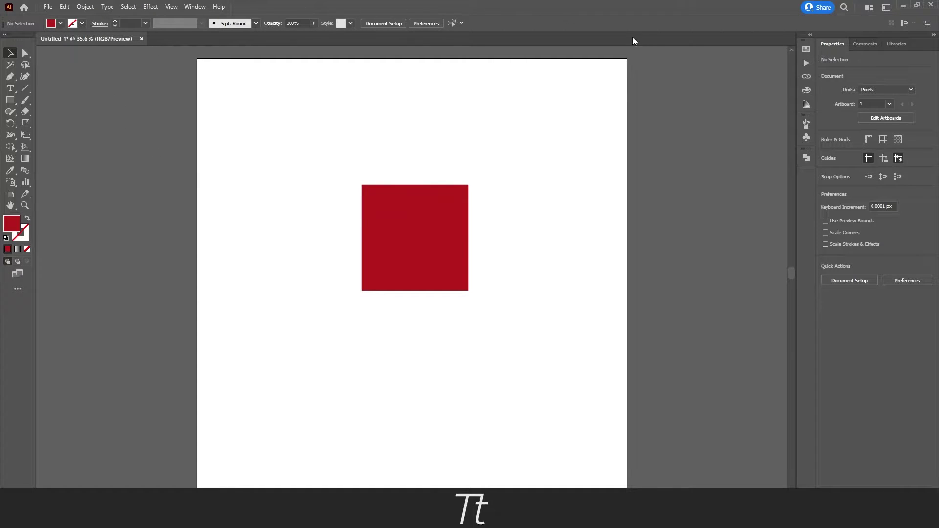
Drag the red square up and slightly left to X 1056.1364 px, Y 720.1364 px.
mouse_move(422, 263)
mouse_down()
mouse_move(390, 245)
mouse_move(404, 272)
mouse_move(408, 254)
mouse_move(437, 268)
mouse_up()
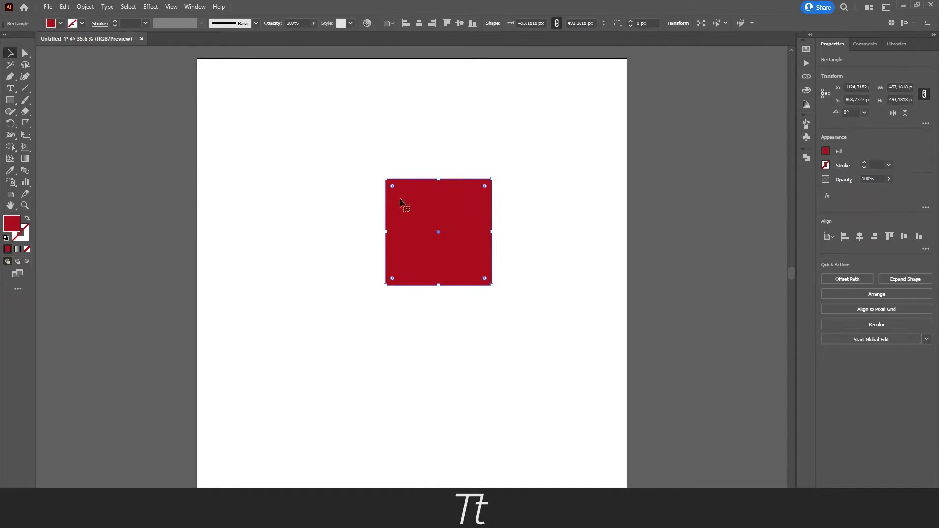
drag(460, 227, 447, 211)
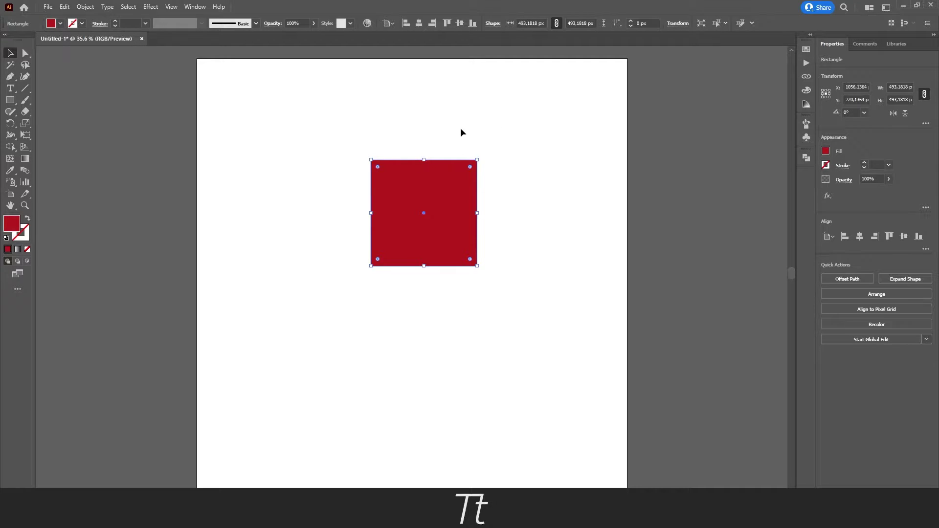
click(806, 91)
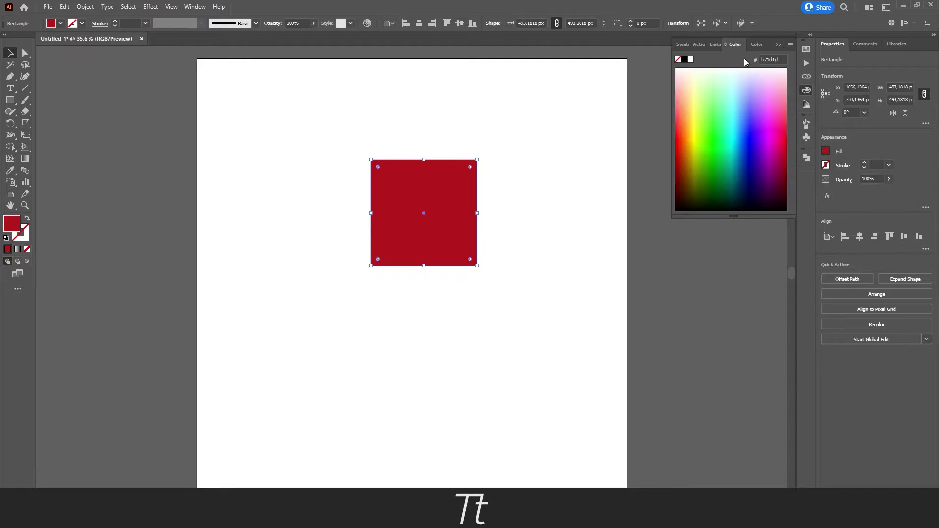
drag(735, 44, 578, 81)
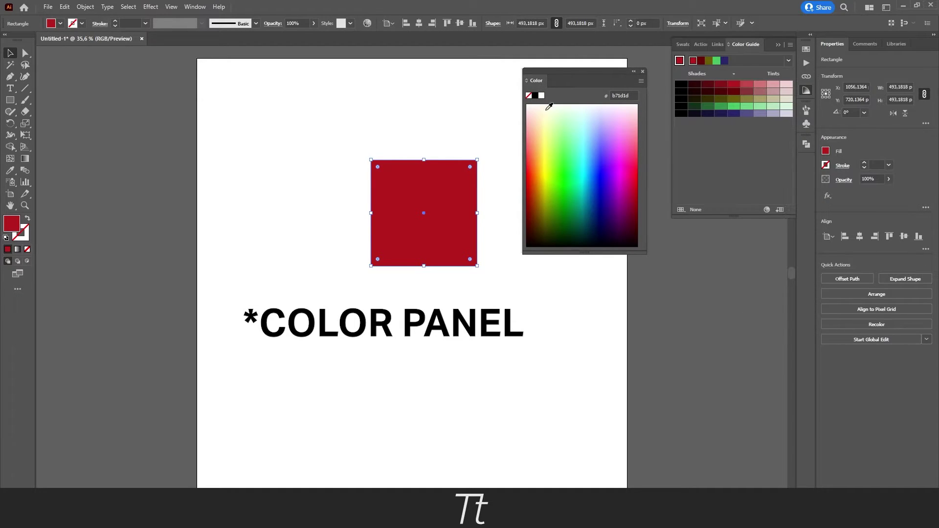
click(195, 7)
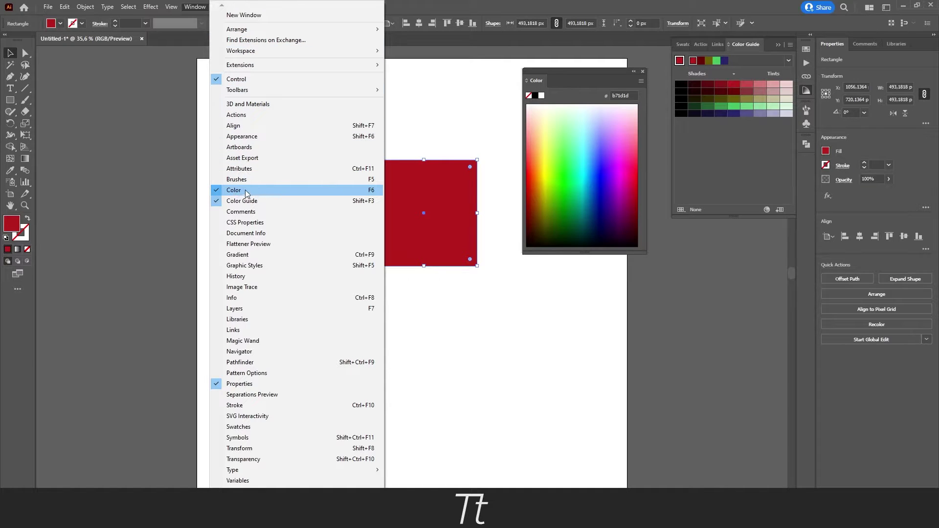
click(559, 80)
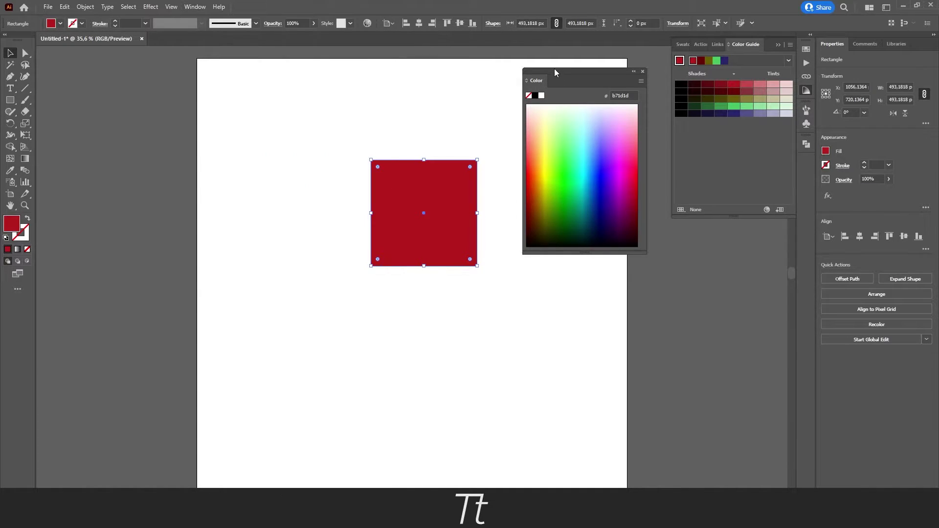
drag(559, 81, 564, 89)
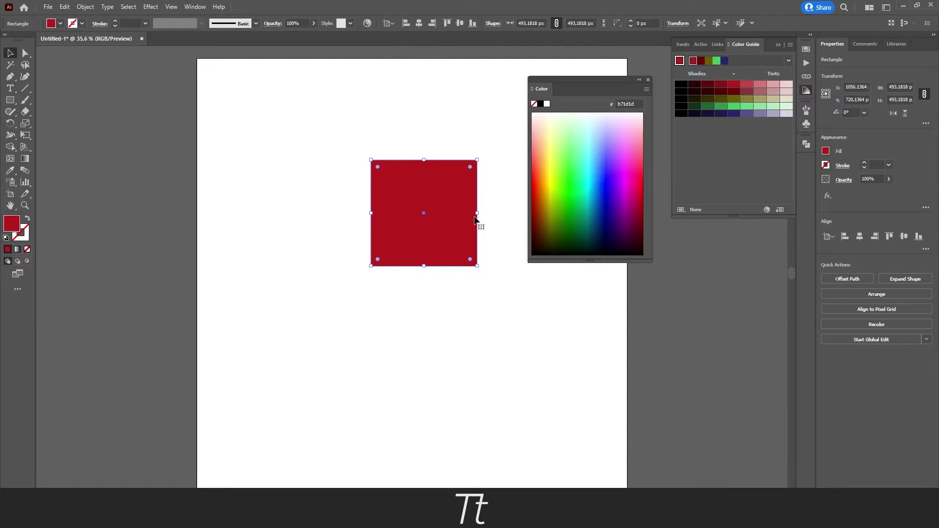
click(777, 44)
click(647, 80)
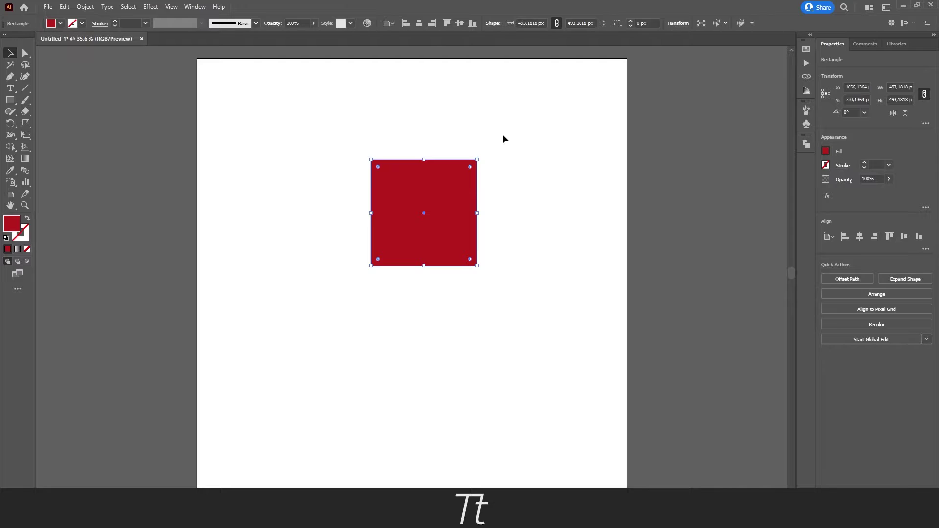
Show the Swatches panel from the Window menu and float it beside the red square.
click(194, 7)
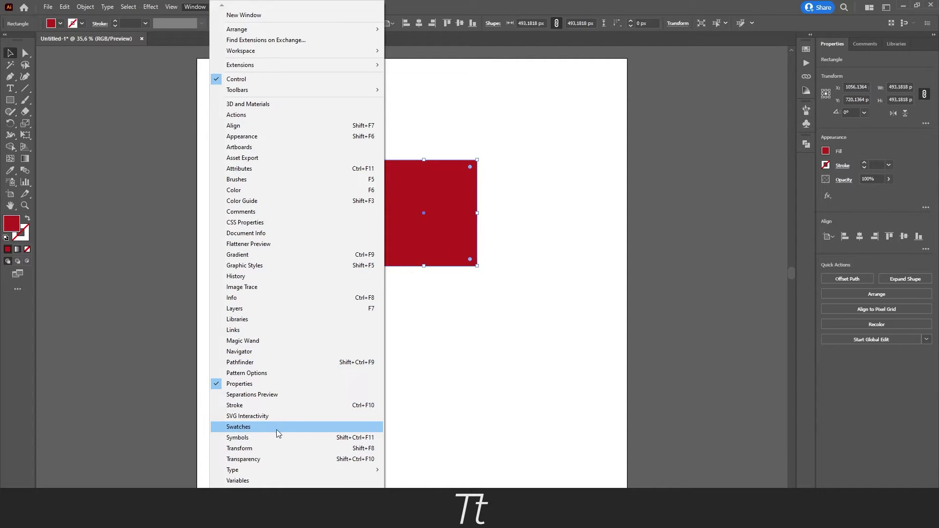
click(262, 426)
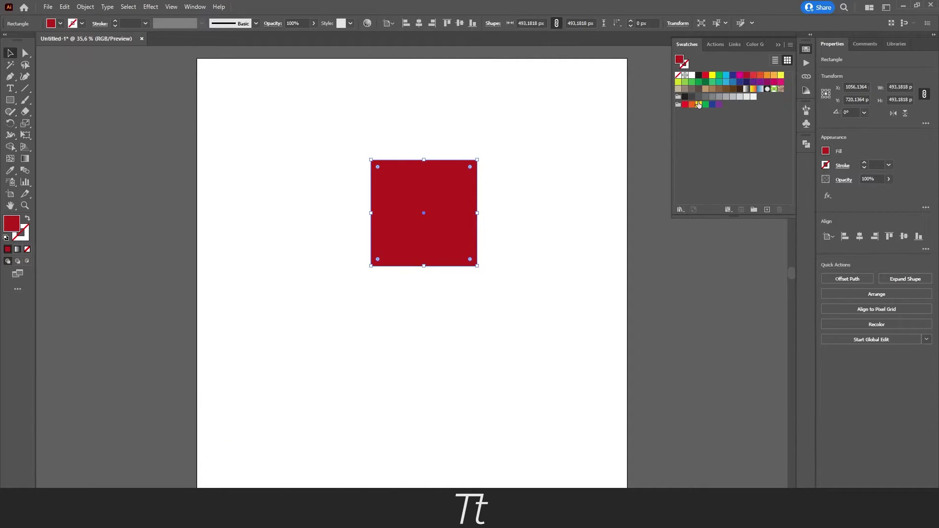
drag(690, 49, 497, 126)
click(778, 45)
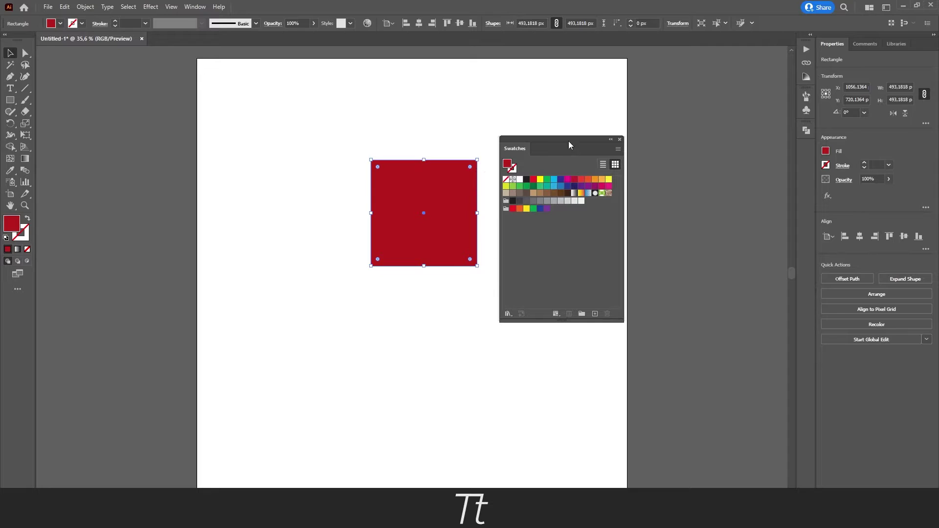
drag(538, 146, 543, 137)
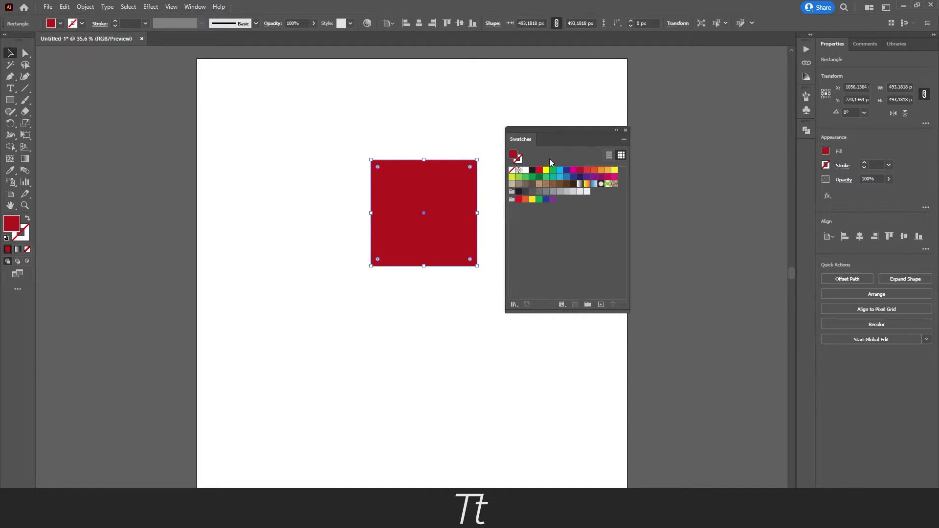
Select all unused swatches from the Swatches flyout and delete them, confirming with Yes.
click(623, 140)
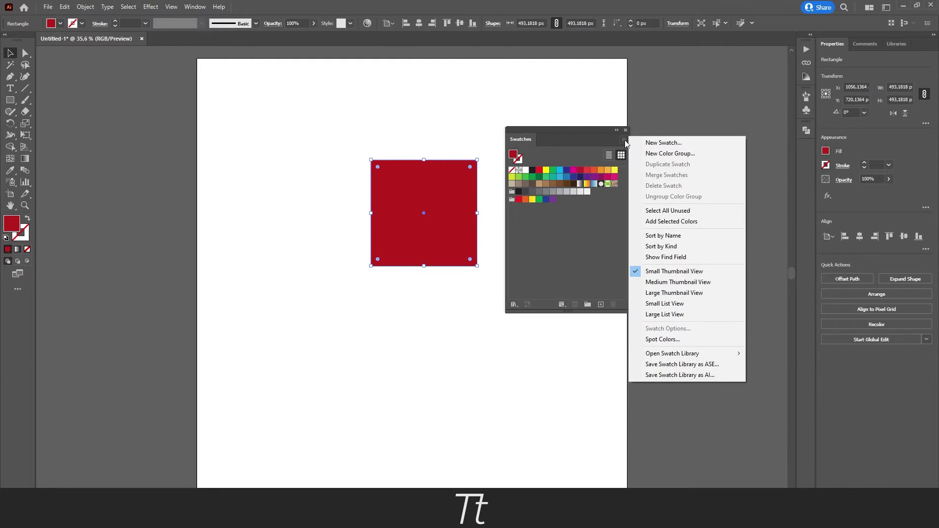
click(692, 211)
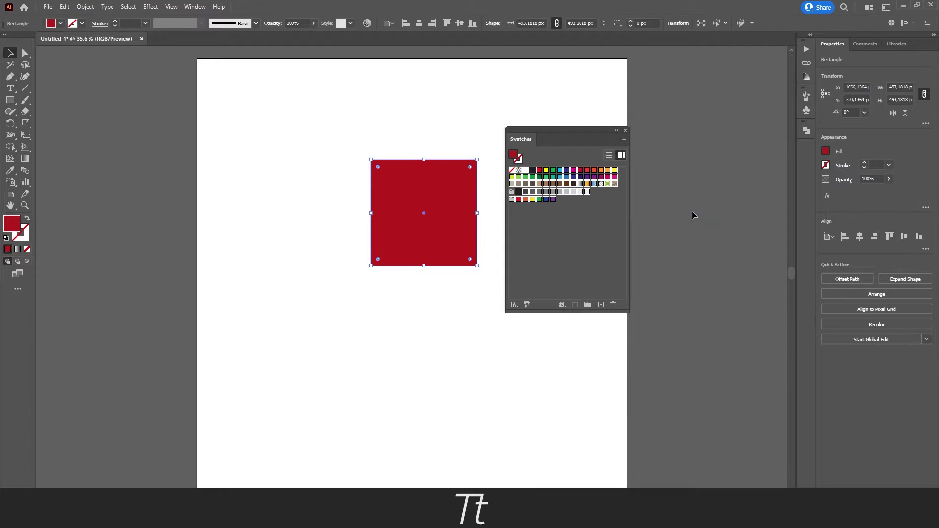
click(613, 304)
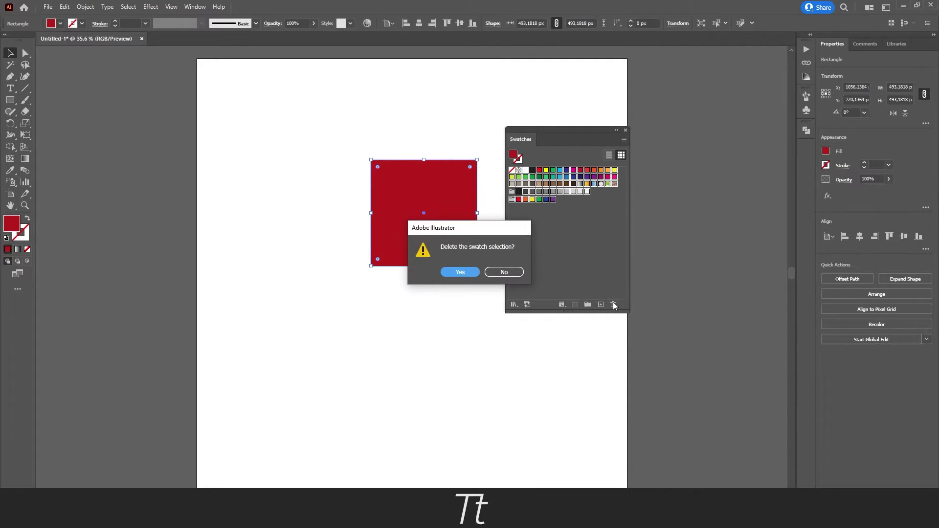
click(460, 272)
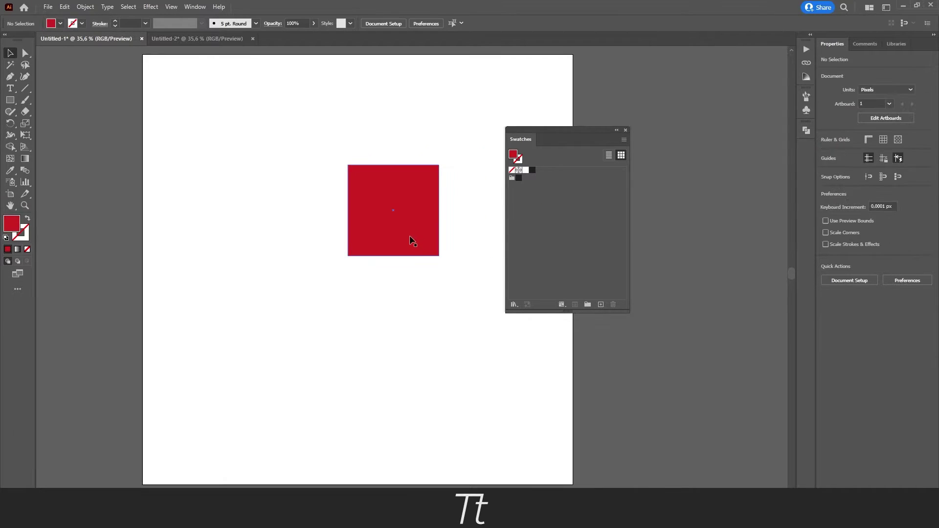
Save the square's red (R=205 G=33 B=33) as a new global RGB swatch.
click(396, 243)
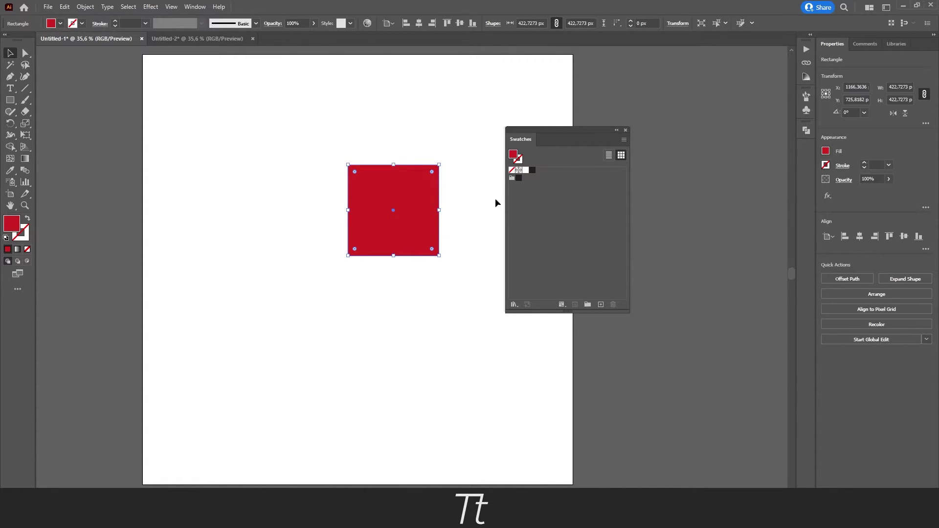
click(601, 304)
drag(348, 149, 400, 136)
click(426, 204)
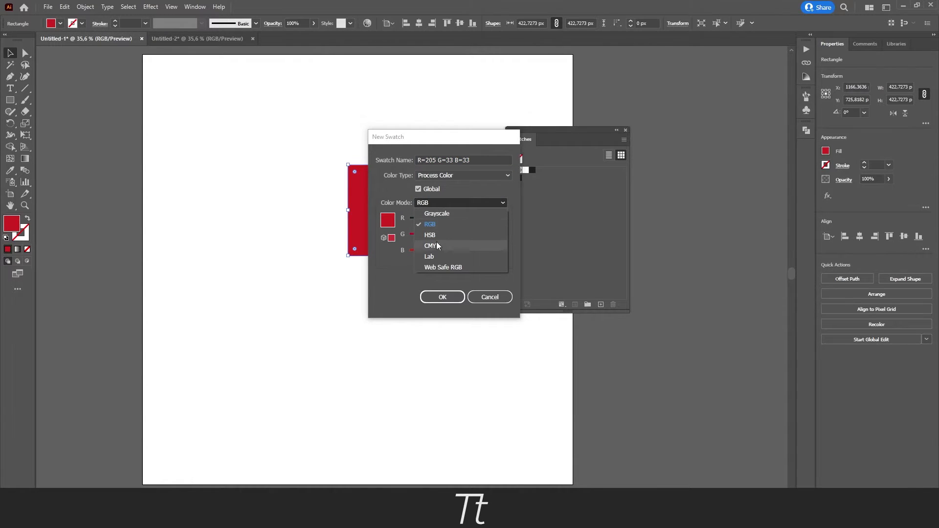
click(401, 199)
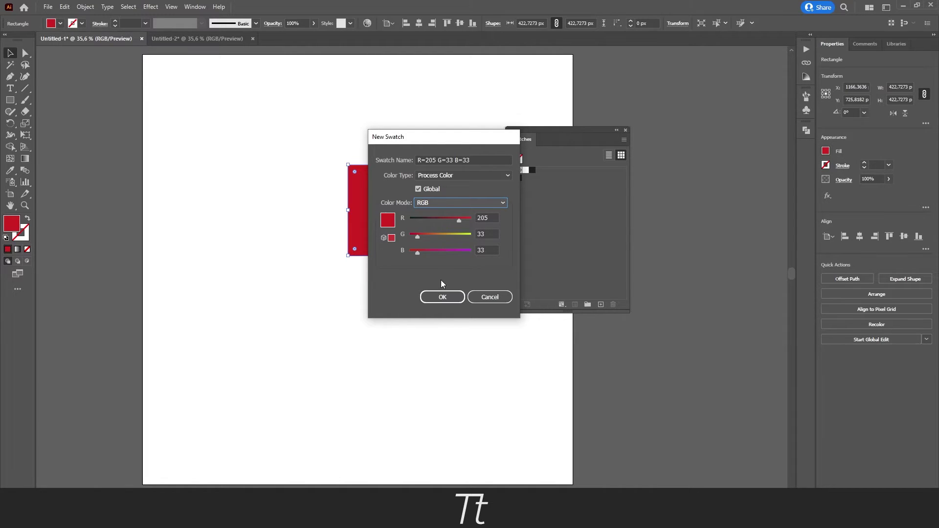
click(442, 298)
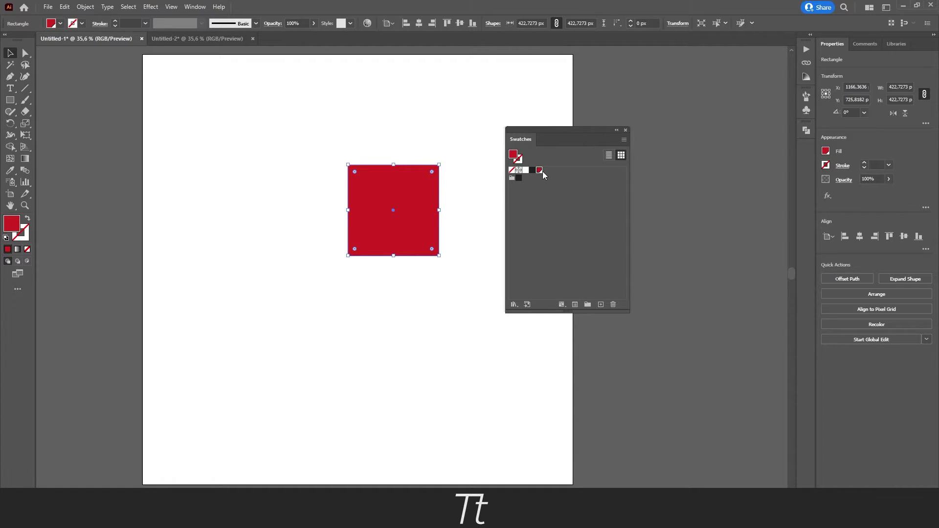
Draw a circle near the page's top-left with the Ellipse Tool and remove its fill.
click(326, 188)
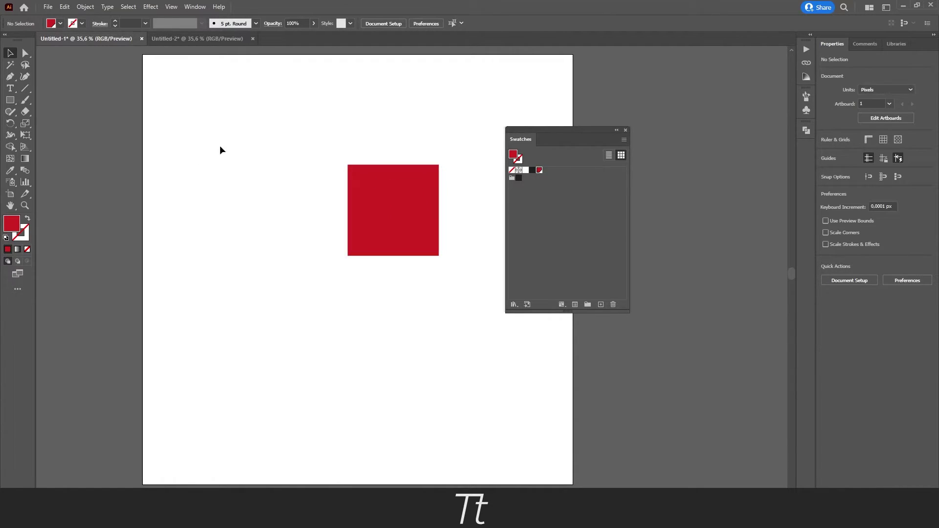
drag(10, 100, 54, 123)
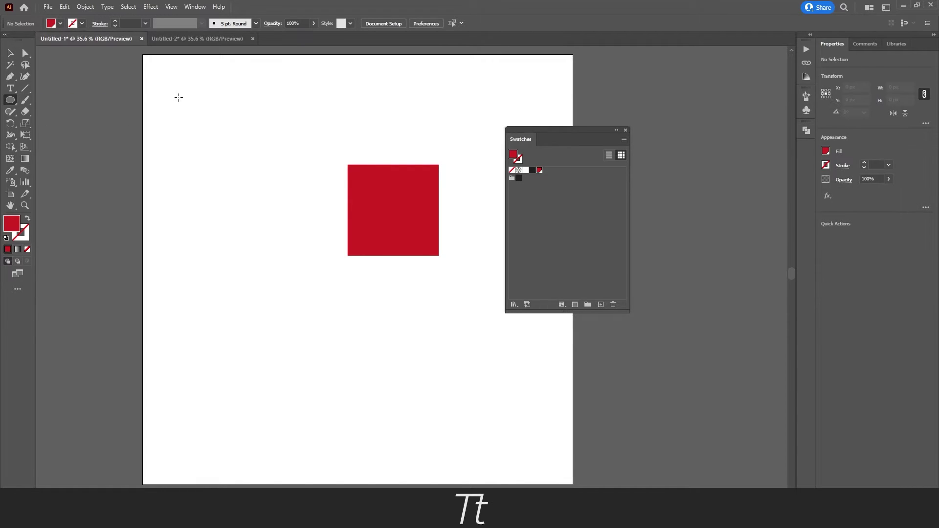
drag(178, 96, 250, 164)
key(v)
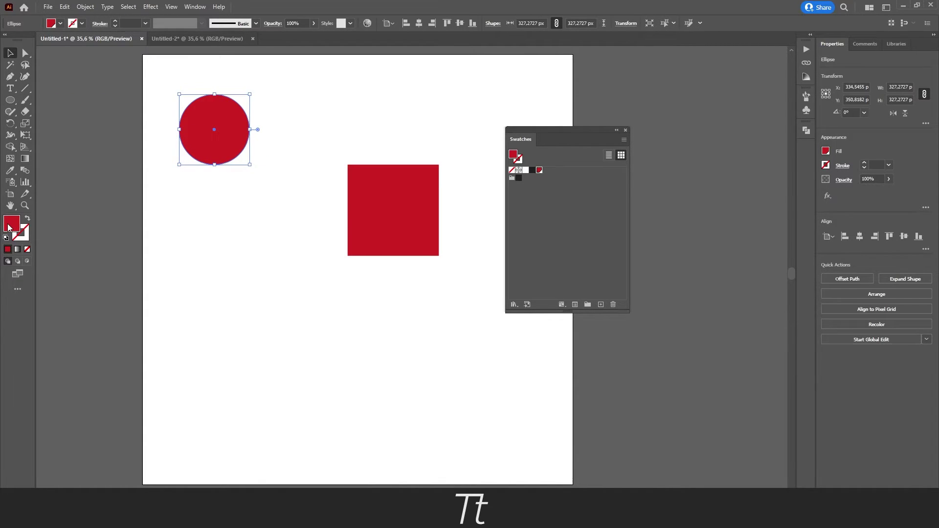
click(27, 249)
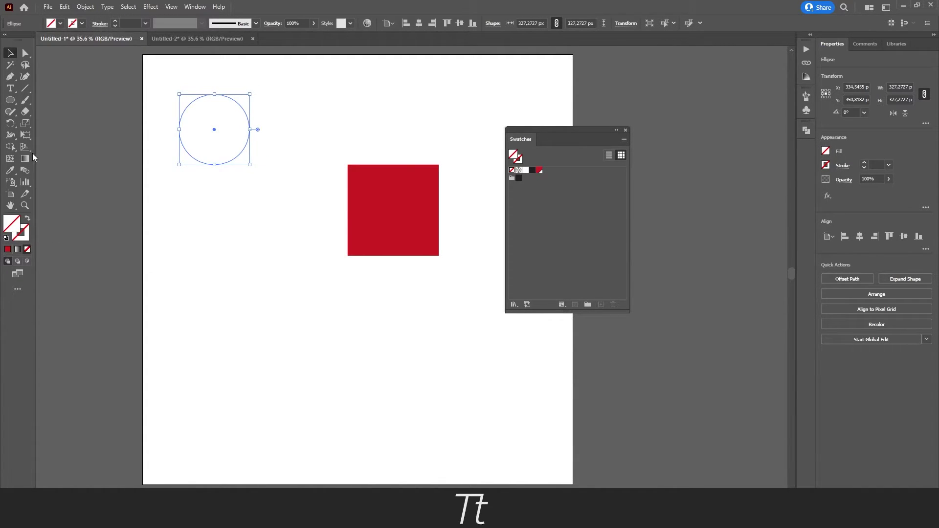
Draw a rounded rectangle at the top of the page with the Rounded Rectangle Tool.
click(9, 100)
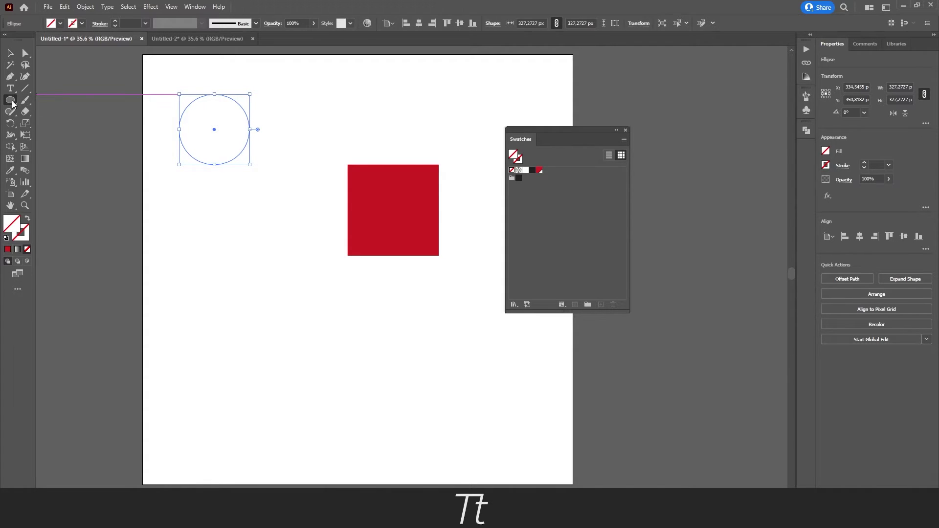
drag(10, 100, 69, 112)
drag(287, 79, 400, 129)
key(v)
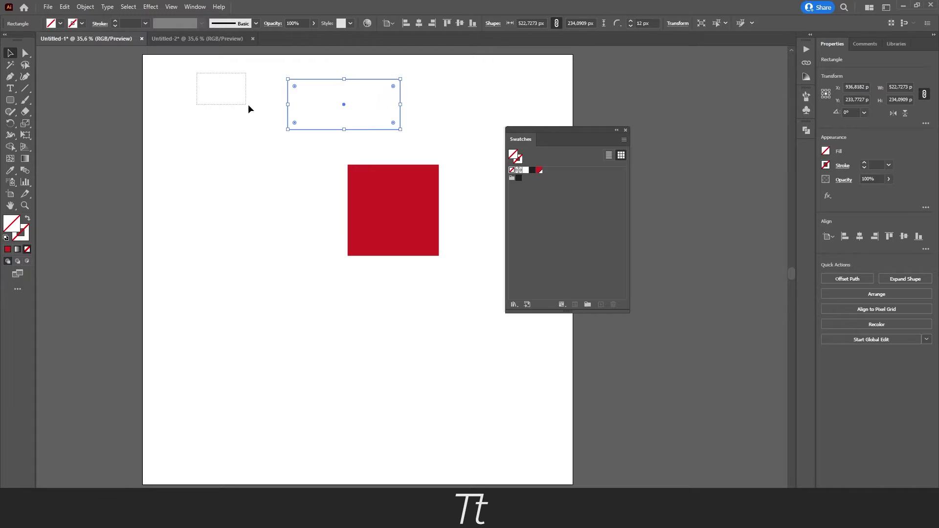
Fill the circle and rounded rectangle with the global red swatch, then deselect them.
drag(251, 106, 316, 174)
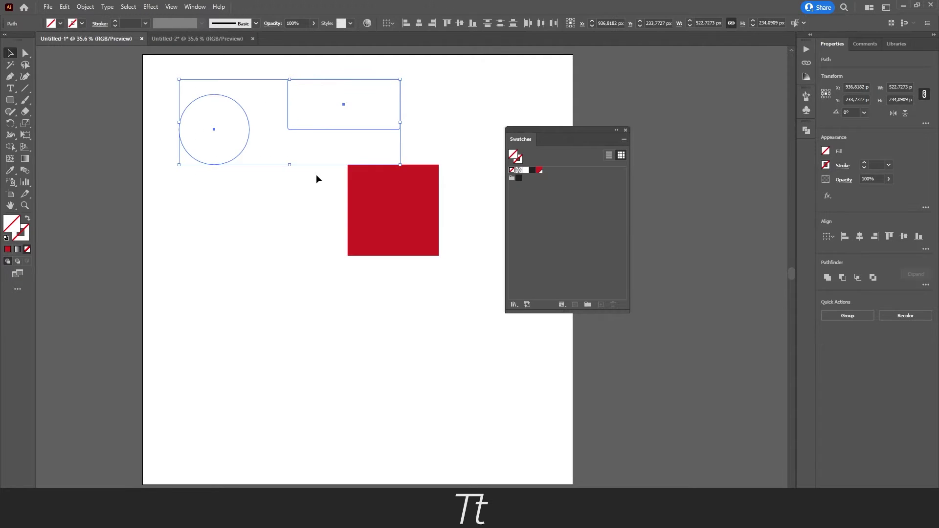
click(538, 173)
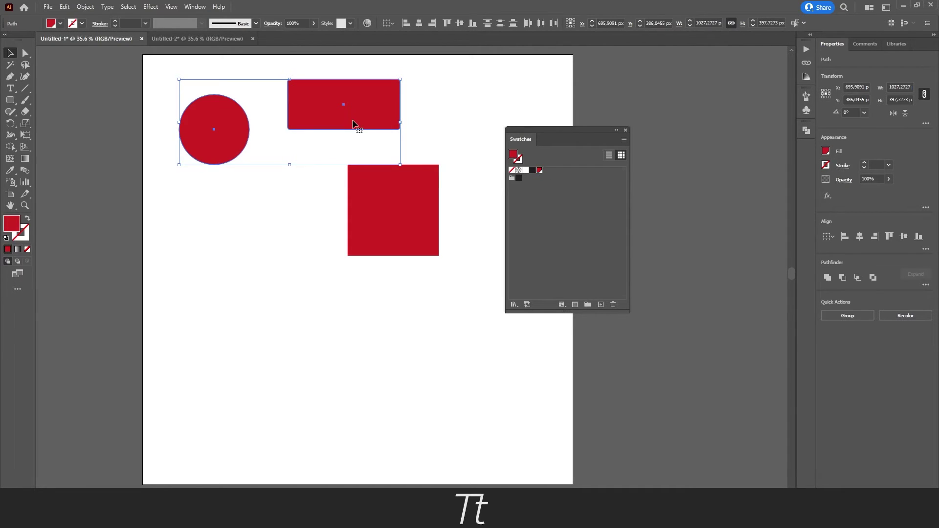
drag(348, 109, 371, 175)
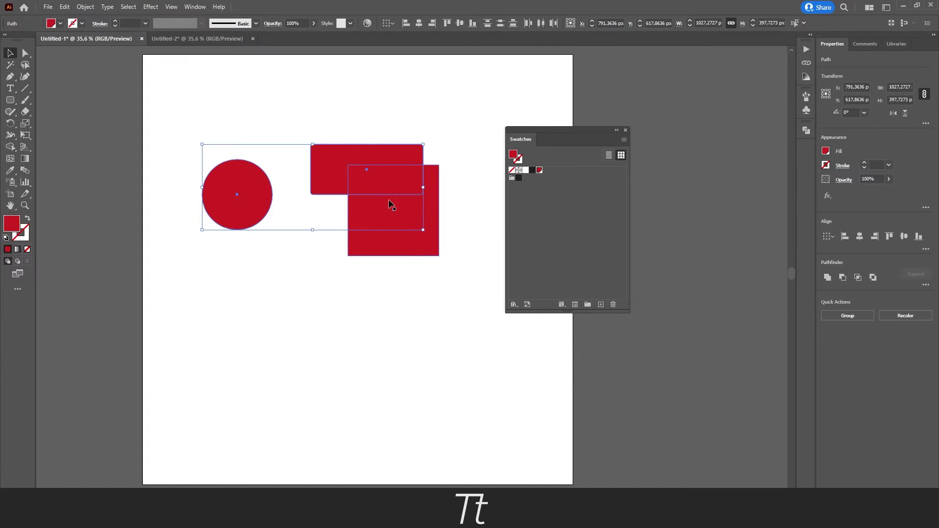
key(ctrl+z)
click(428, 156)
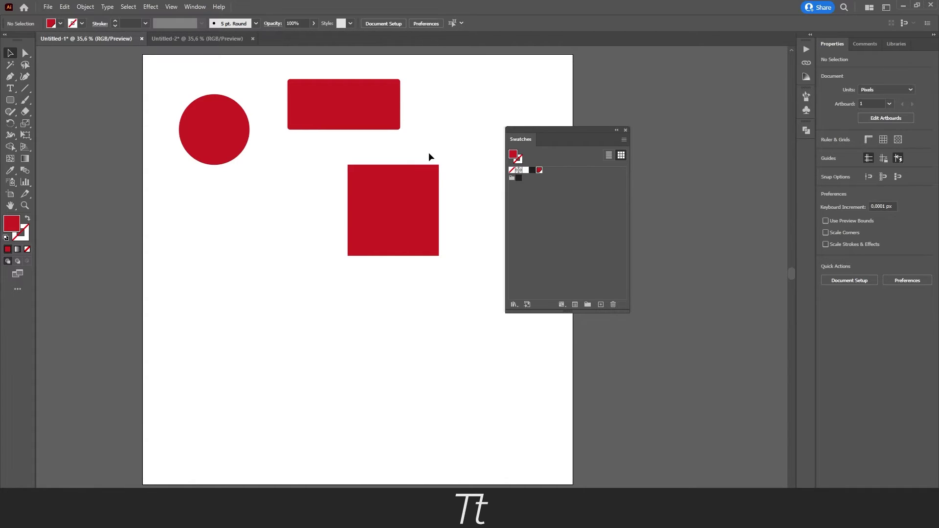
click(230, 141)
click(321, 122)
click(392, 203)
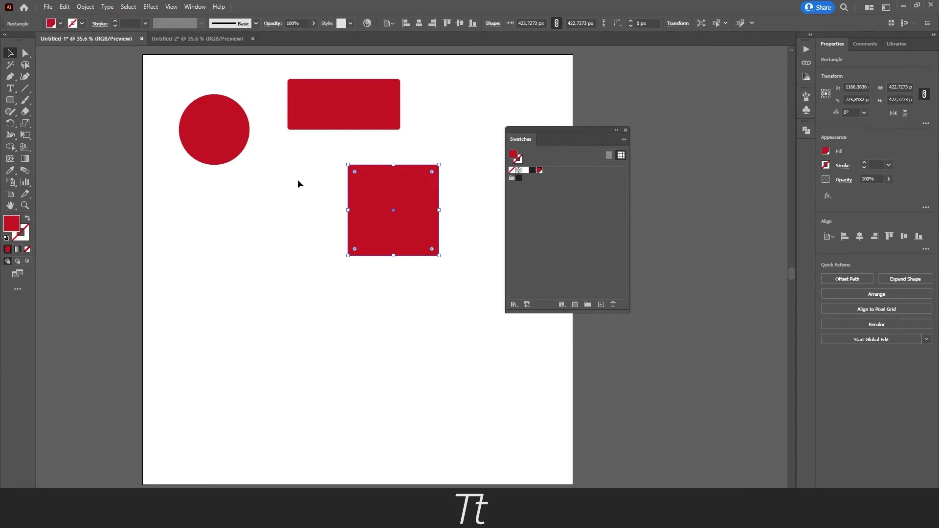
click(272, 172)
drag(195, 63, 400, 253)
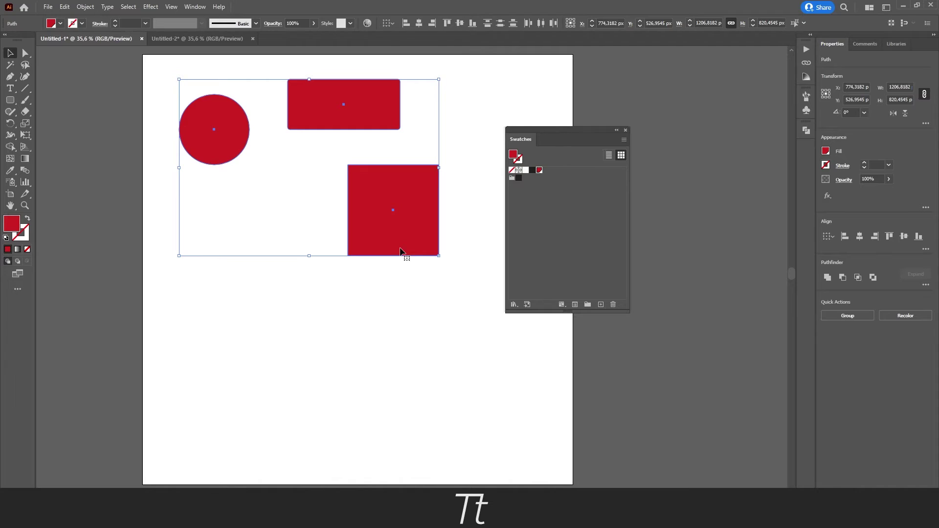
click(320, 198)
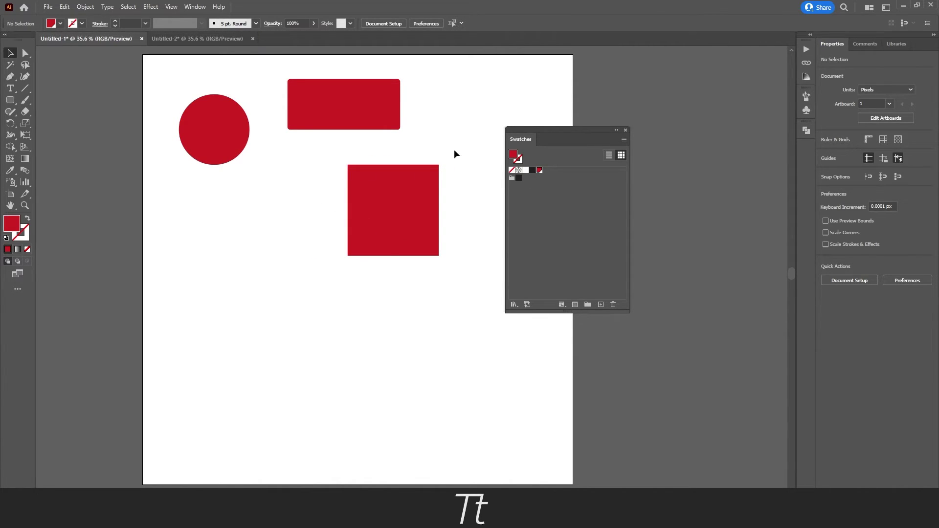
Edit the global swatch to R=152 G=143 B=33 with Preview on, turning all shapes olive.
double_click(540, 171)
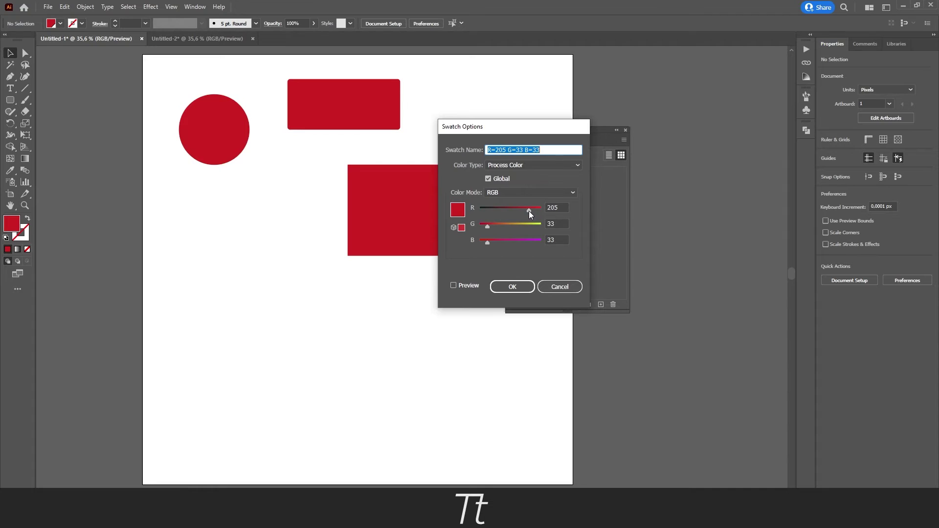
drag(529, 211, 521, 211)
drag(494, 224, 513, 225)
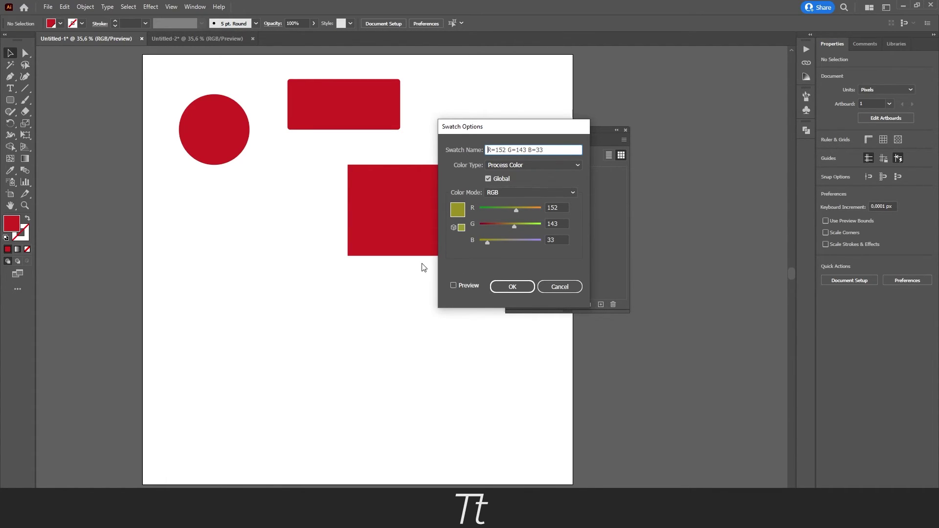
click(453, 286)
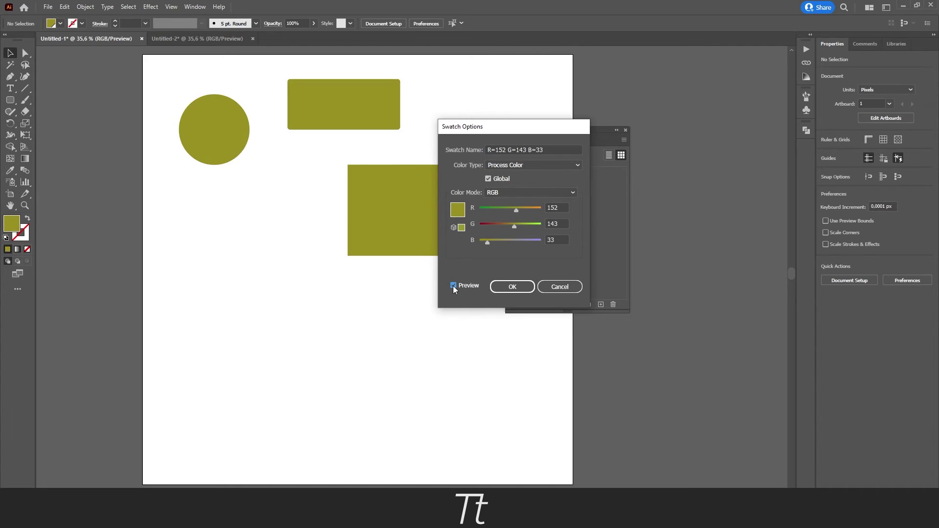
click(512, 286)
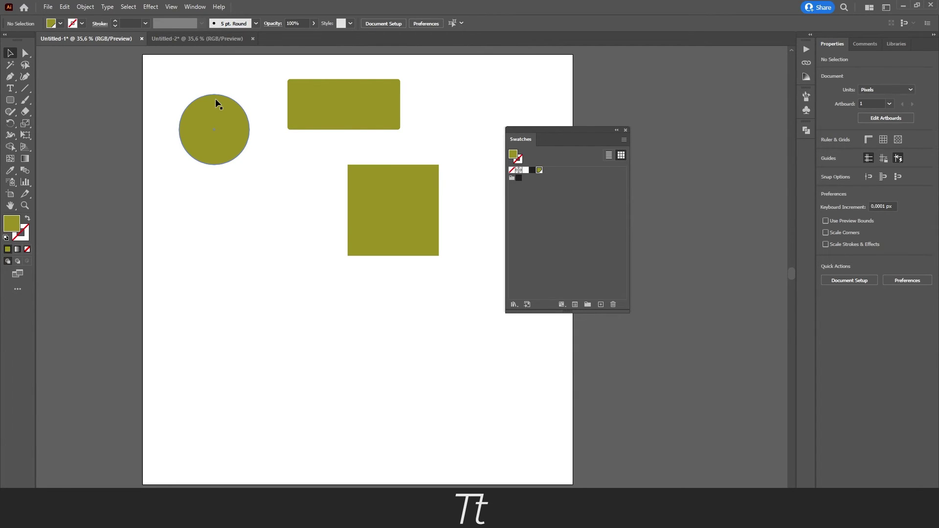
Lower the global swatch's green to 29 (R=152 G=29 B=33) so all shapes turn deep red.
double_click(539, 170)
drag(510, 224, 486, 226)
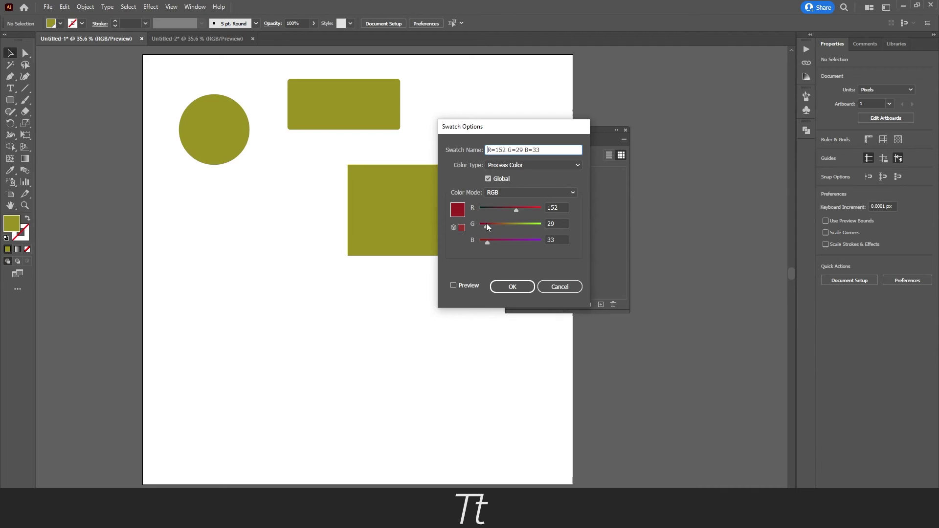
click(511, 285)
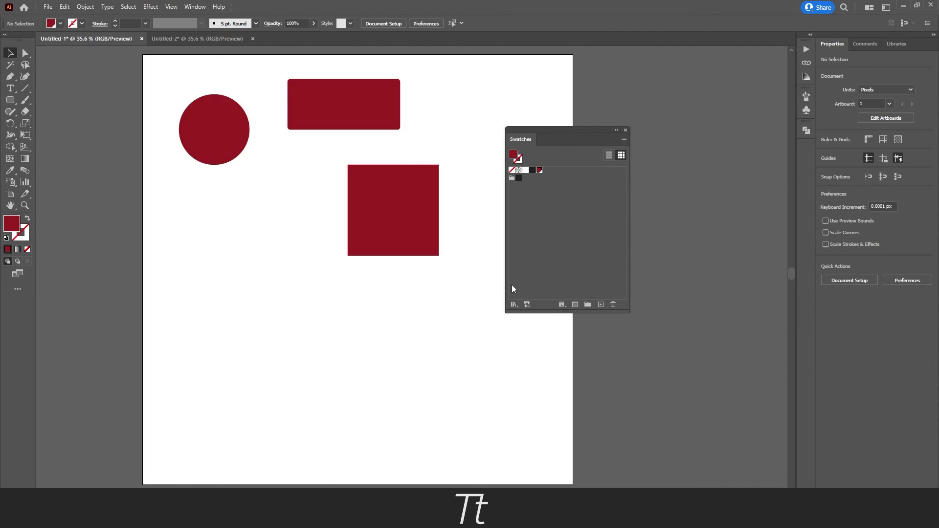